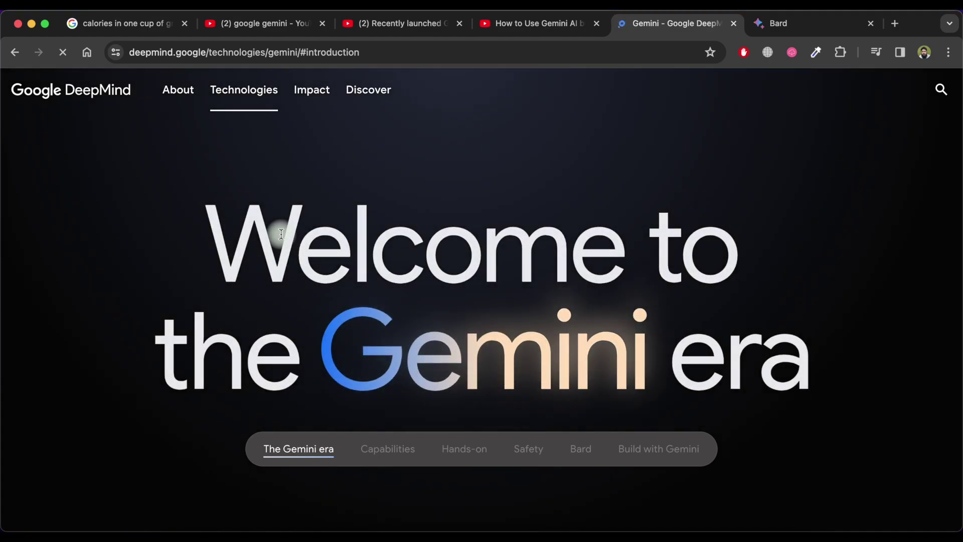
- Jump to Gemini's Capabilities section and scroll down to the Gemini Ultra vs GPT-4 text benchmark table
{"action": "scroll", "coordinate": [281, 236], "scroll_direction": "down", "scroll_amount": 2}
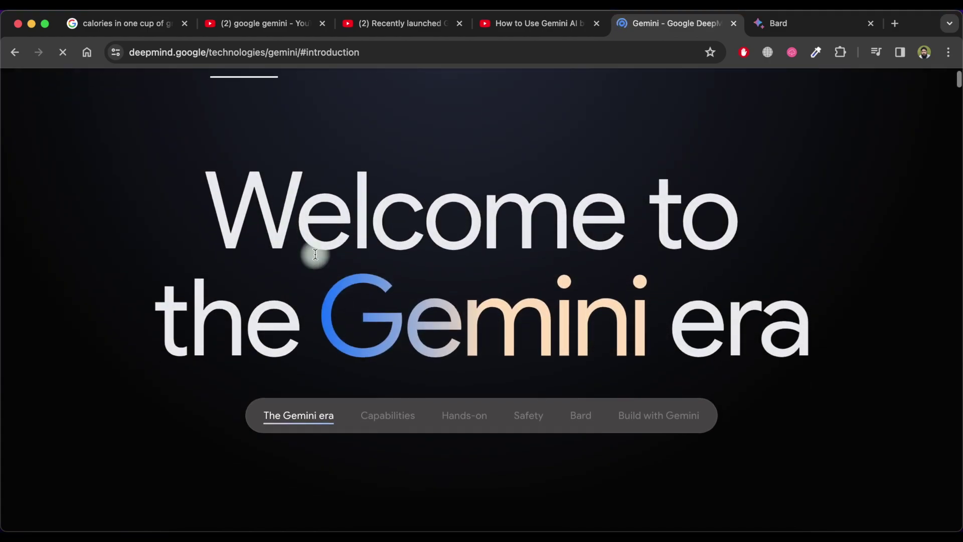
{"action": "left_click", "coordinate": [392, 414]}
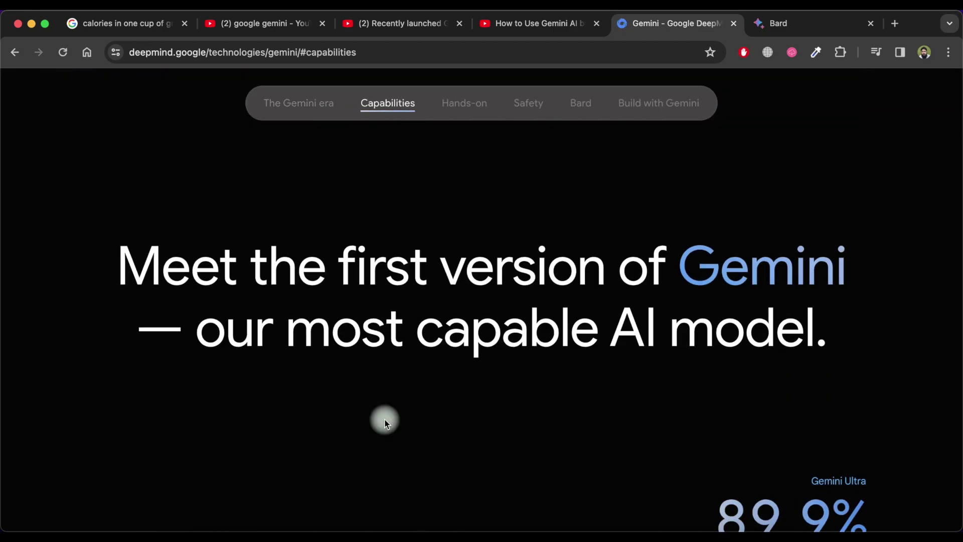
{"action": "scroll", "coordinate": [384, 418], "scroll_direction": "down", "scroll_amount": 5}
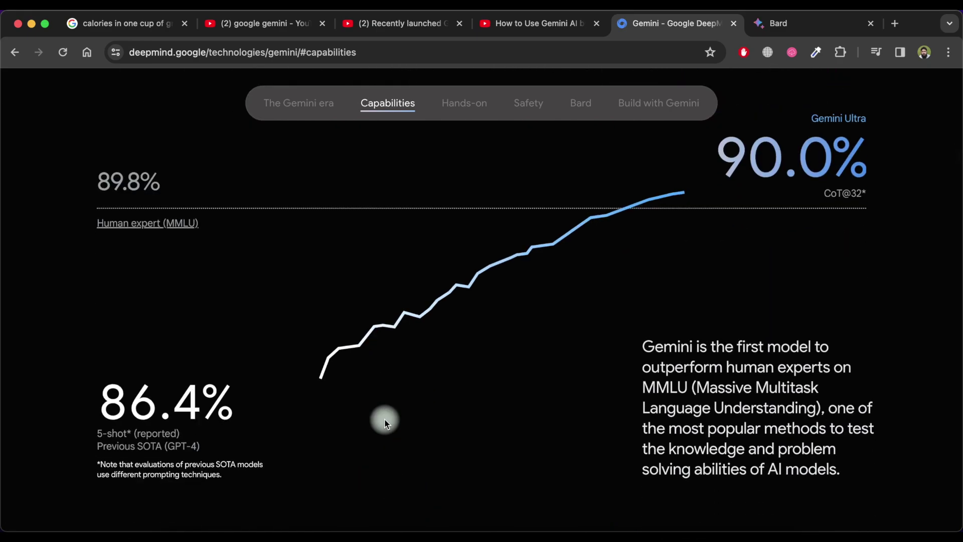
{"action": "scroll", "coordinate": [386, 423], "scroll_direction": "down", "scroll_amount": 7}
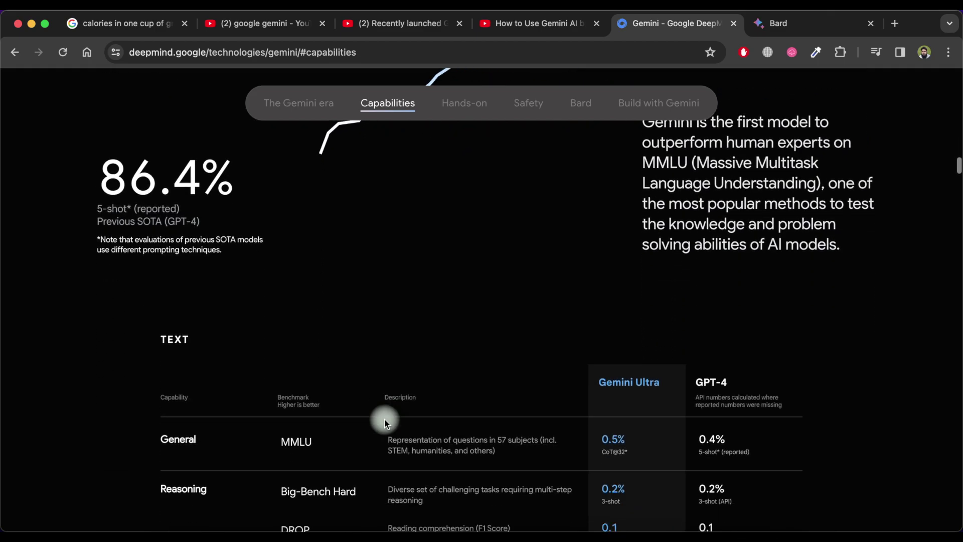
{"action": "scroll", "coordinate": [385, 423], "scroll_direction": "down", "scroll_amount": 2}
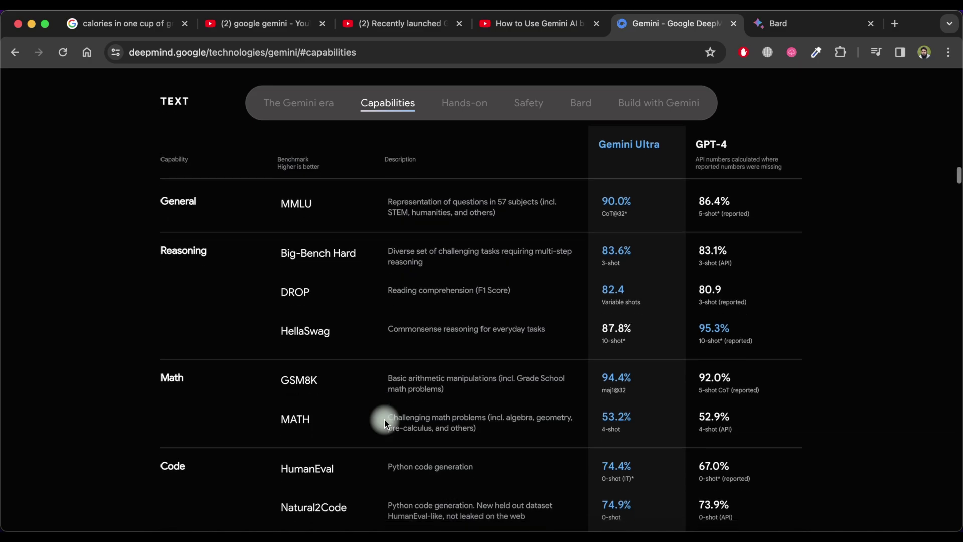
{"action": "scroll", "coordinate": [385, 423], "scroll_direction": "down", "scroll_amount": 3}
- Show the yarn/octopus text-and-images example, then scroll to 'Gemini comes in three sizes'
{"action": "scroll", "coordinate": [385, 423], "scroll_direction": "down", "scroll_amount": 7}
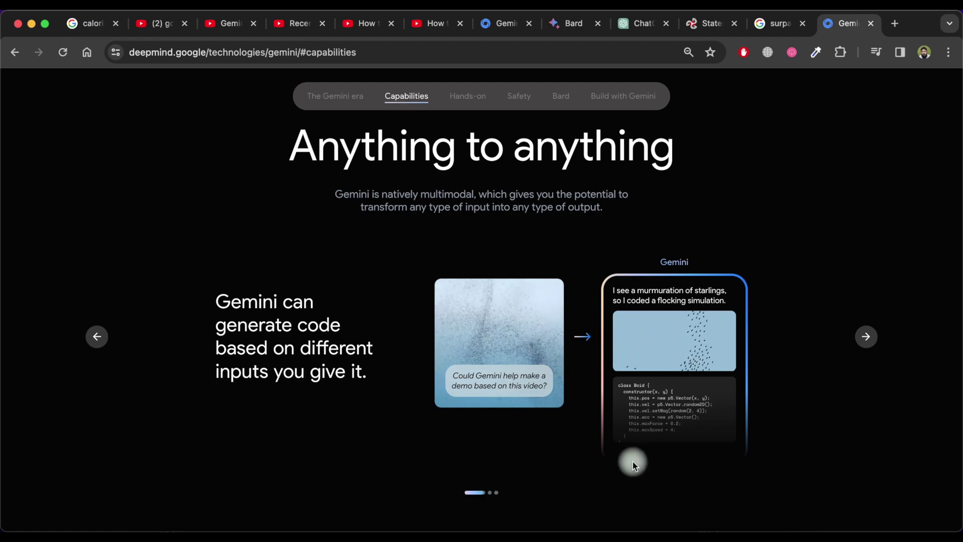
{"action": "left_click", "coordinate": [490, 493]}
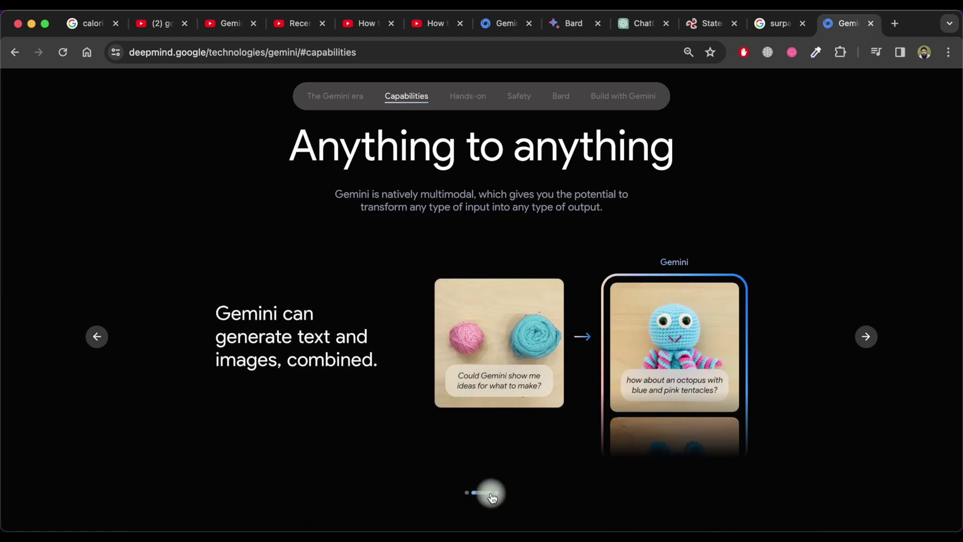
{"action": "scroll", "coordinate": [545, 422], "scroll_direction": "down", "scroll_amount": 1}
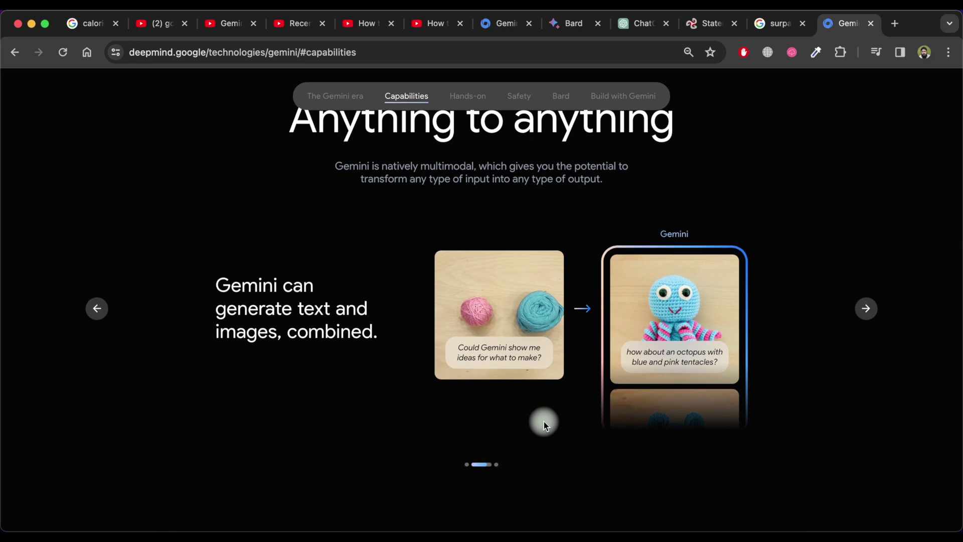
{"action": "scroll", "coordinate": [544, 423], "scroll_direction": "up", "scroll_amount": 1}
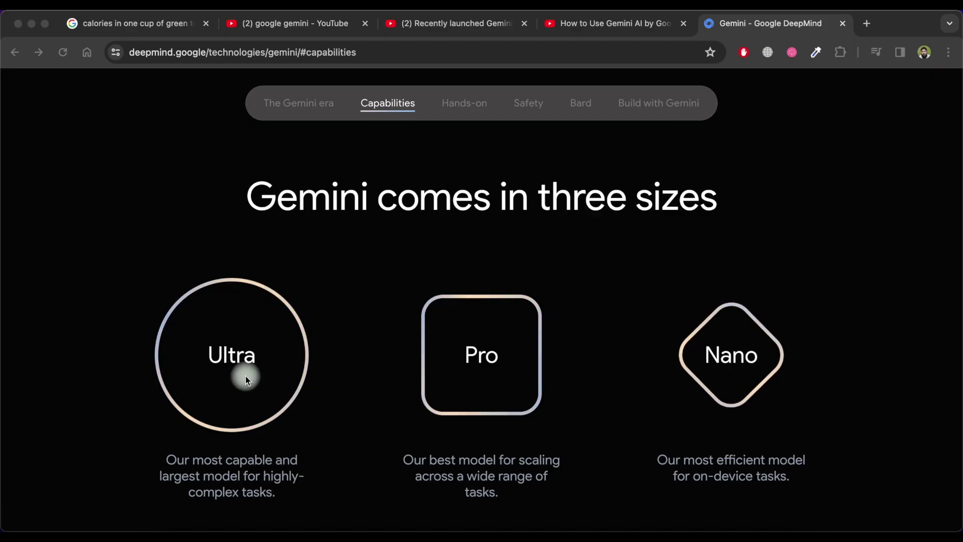
- Activate the browser window and start entering a web address in a new tab
{"action": "left_click", "coordinate": [254, 351]}
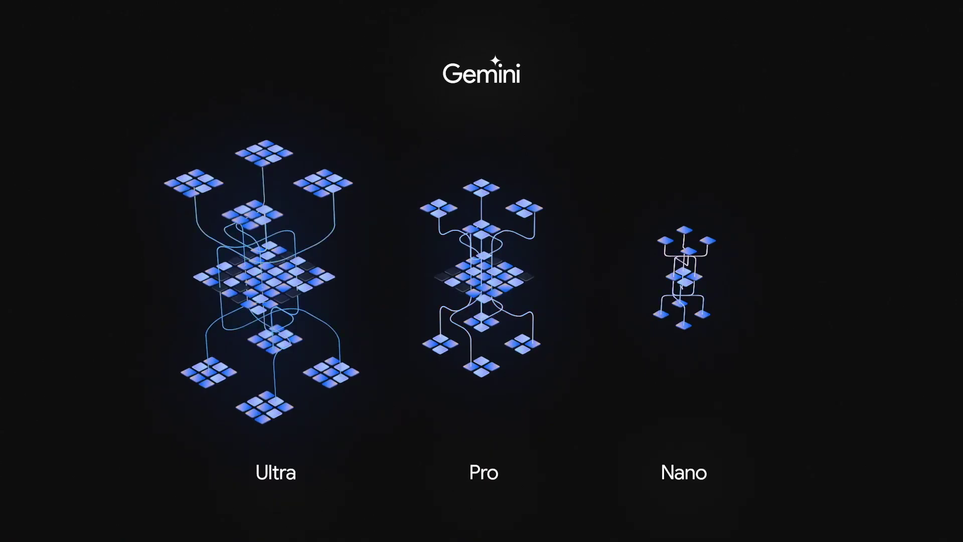
{"action": "left_click", "coordinate": [521, 53]}
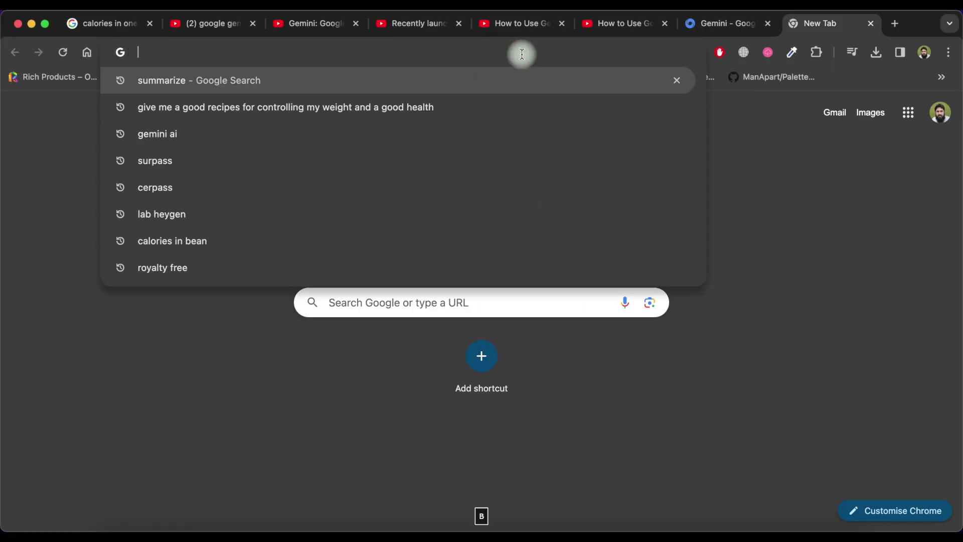
- Load bard.google.com/chat by entering 'bard' in the address bar
{"action": "type", "text": "bard.google.com/chat"}
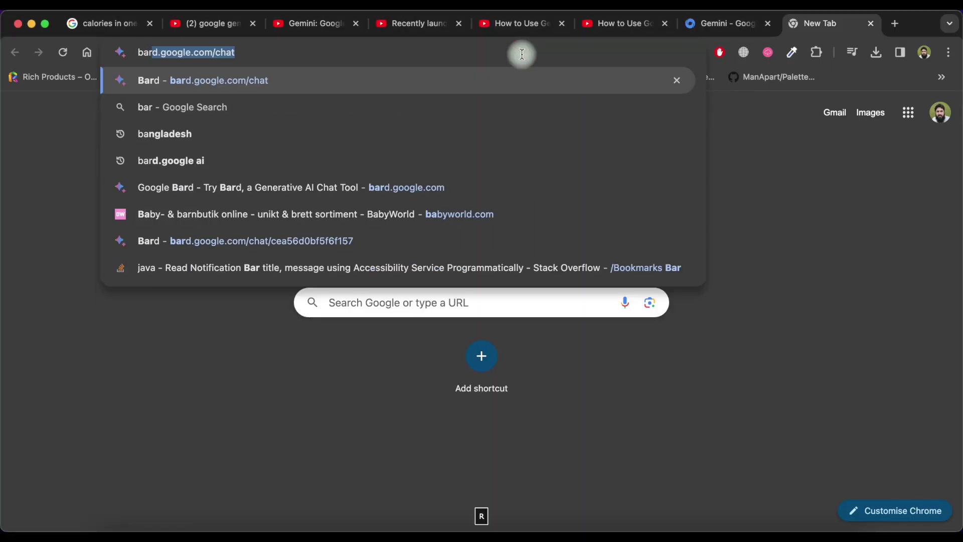
{"action": "key", "text": "Return"}
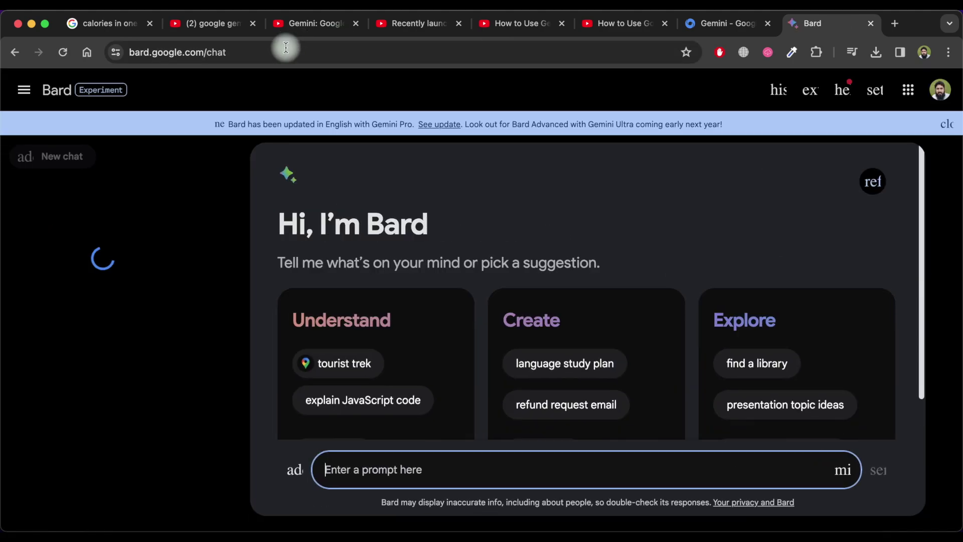
{"action": "left_click", "coordinate": [173, 57]}
{"action": "left_click", "coordinate": [134, 58]}
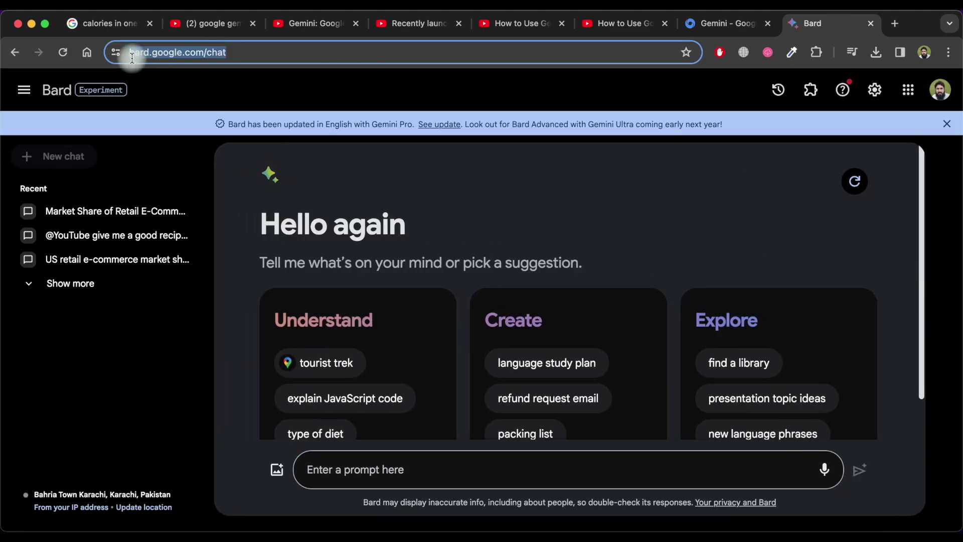
{"action": "left_click", "coordinate": [741, 133]}
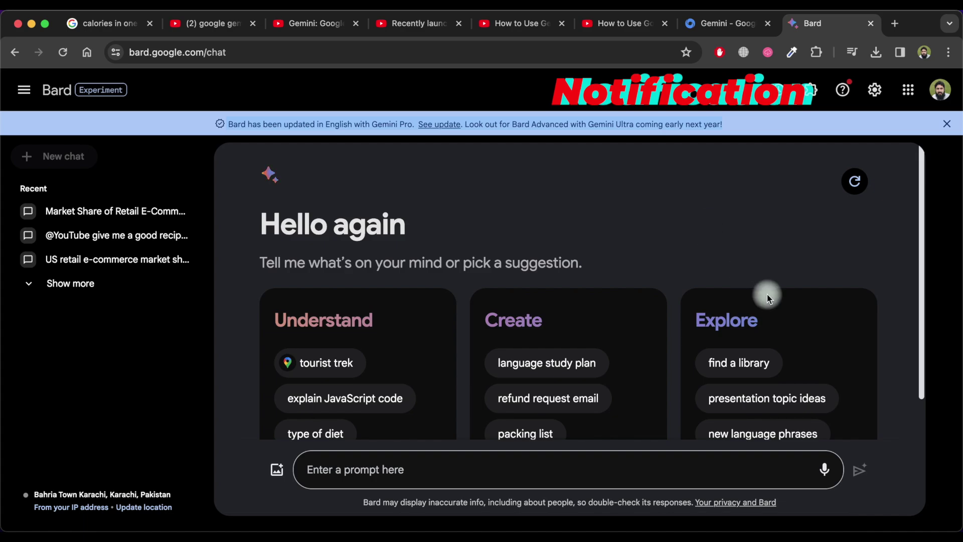
- Ask Bard which AI model powers it and read the answer naming PaLM 2 and Gemini
{"action": "type", "text": "What AI model is powering Google Bard"}
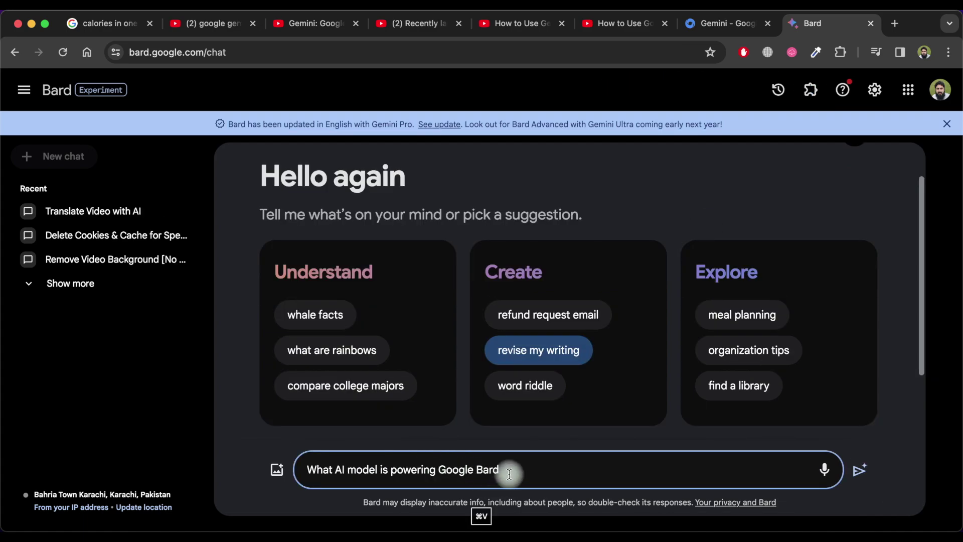
{"action": "left_click_drag", "start_coordinate": [510, 474], "coordinate": [300, 474]}
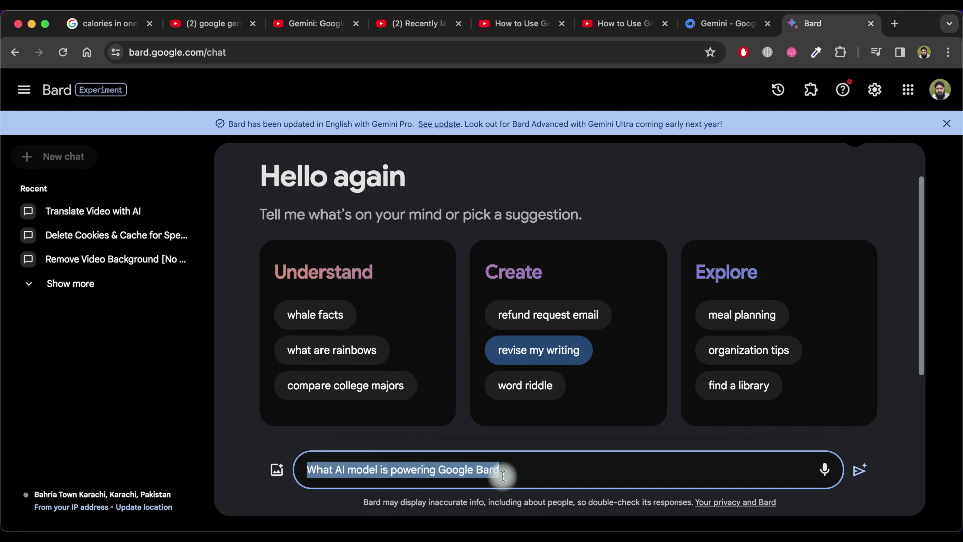
{"action": "left_click", "coordinate": [860, 471]}
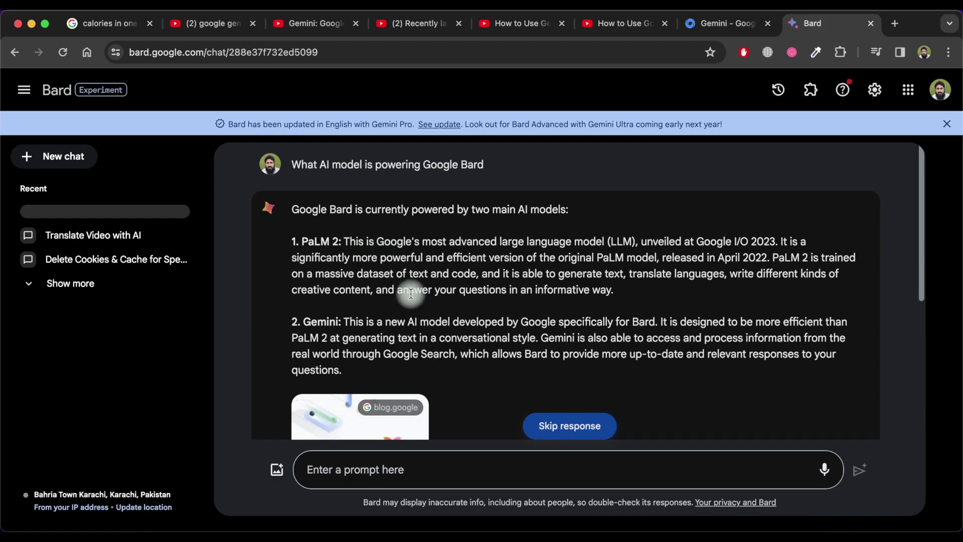
{"action": "scroll", "coordinate": [301, 254], "scroll_direction": "down", "scroll_amount": 2}
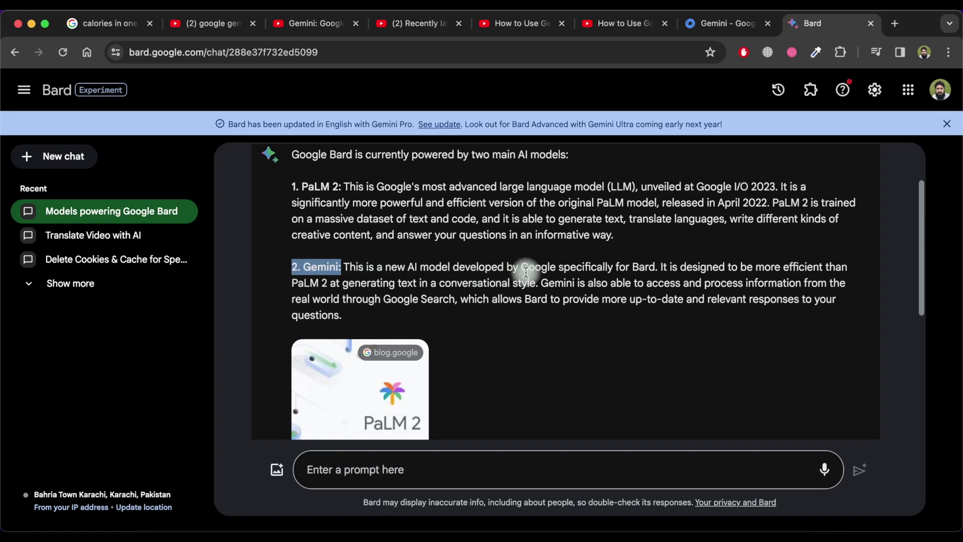
- Paste the follow-up question 'Is this gemini pro or gemini ultra' into the prompt
{"action": "left_click", "coordinate": [424, 469]}
{"action": "type", "text": "Is this  gemini pro or gemini ultra"}
{"action": "left_click_drag", "start_coordinate": [488, 471], "coordinate": [280, 467]}
- Send the follow-up 'Is this gemini pro or gemini ultra' to Bard
{"action": "left_click", "coordinate": [280, 466]}
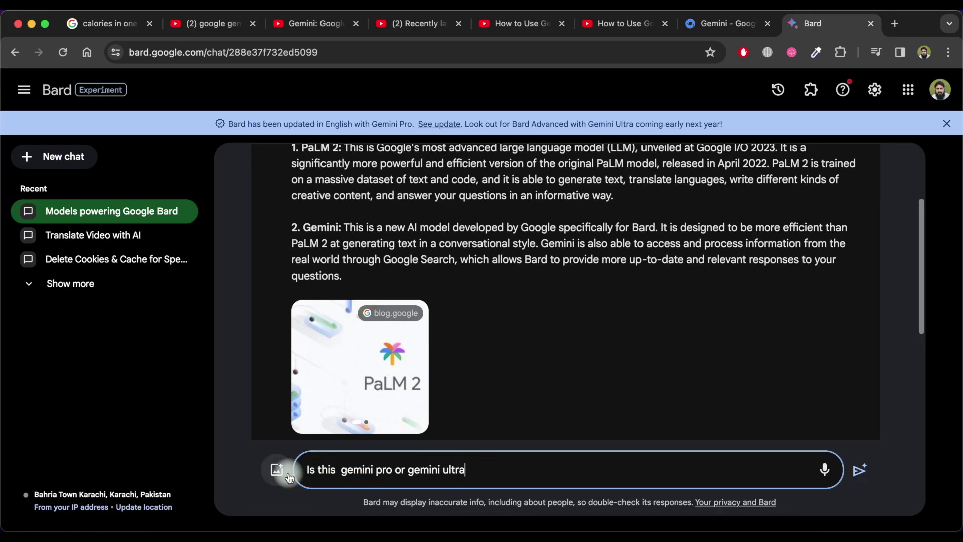
{"action": "left_click", "coordinate": [377, 469]}
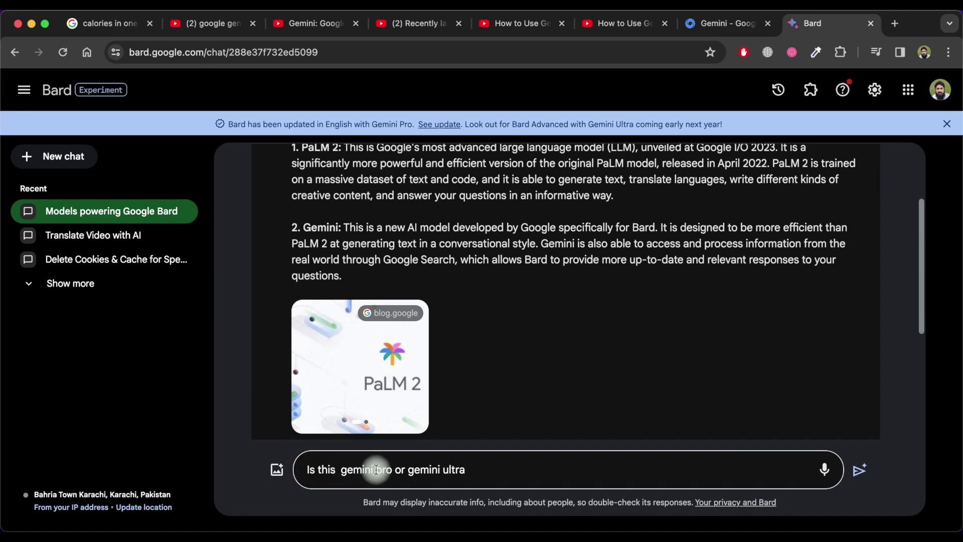
{"action": "left_click_drag", "start_coordinate": [474, 470], "coordinate": [520, 476]}
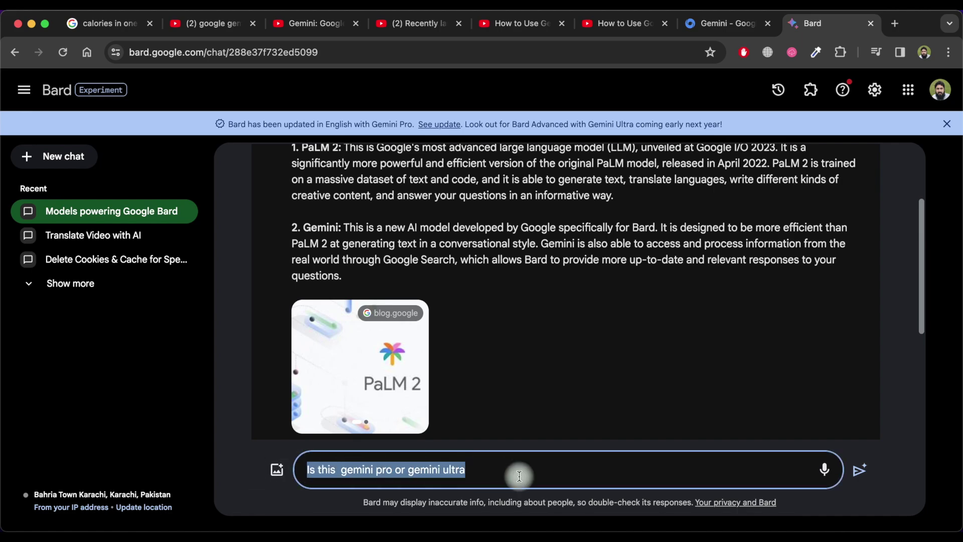
{"action": "left_click", "coordinate": [860, 470]}
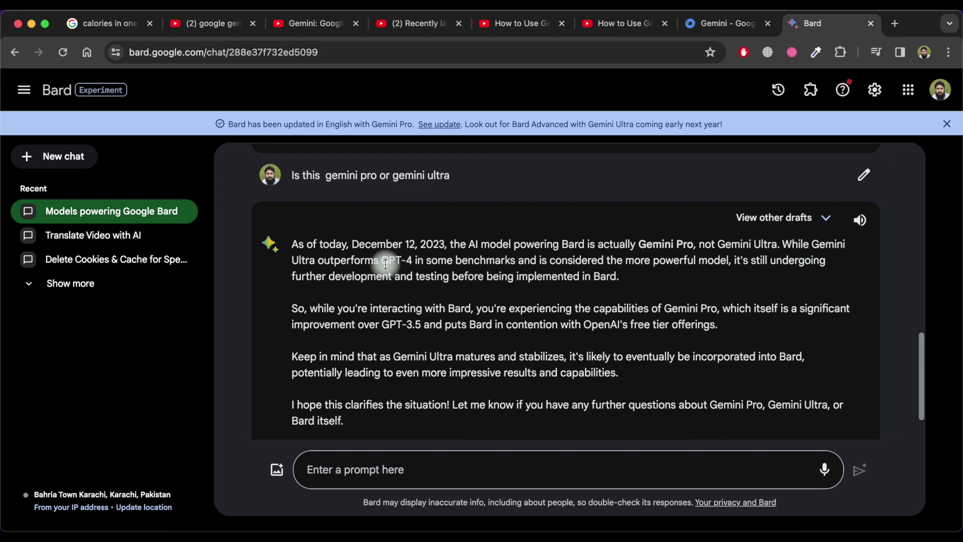
- Paste and send the question asking whether Gemini Ultra will be free
{"action": "left_click", "coordinate": [485, 470]}
{"action": "type", "text": "is gemini ultra going to be free"}
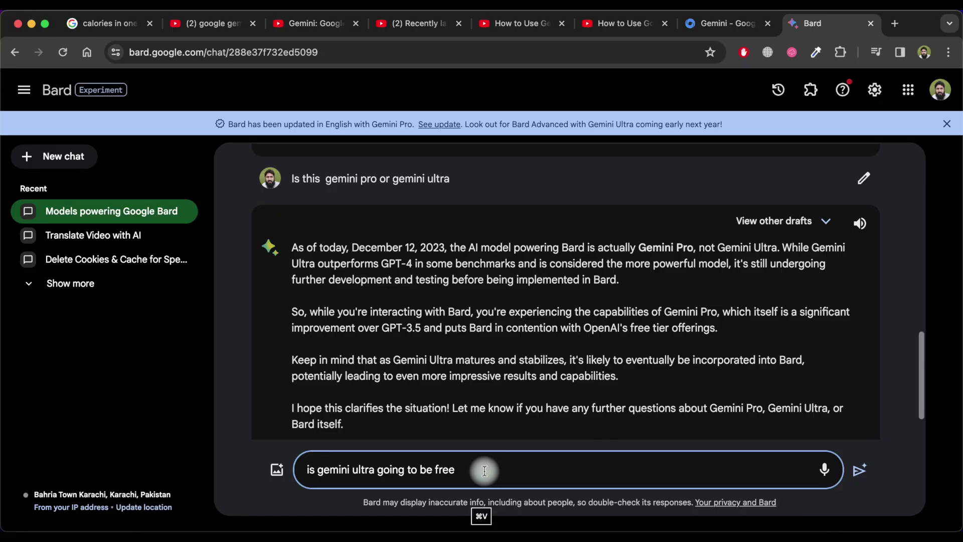
{"action": "left_click_drag", "start_coordinate": [485, 471], "coordinate": [313, 468]}
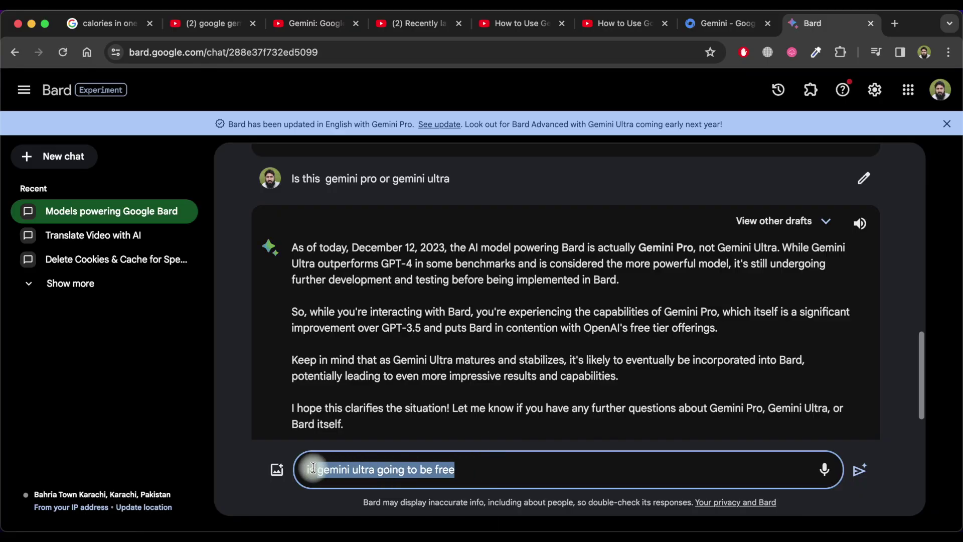
{"action": "left_click", "coordinate": [860, 470]}
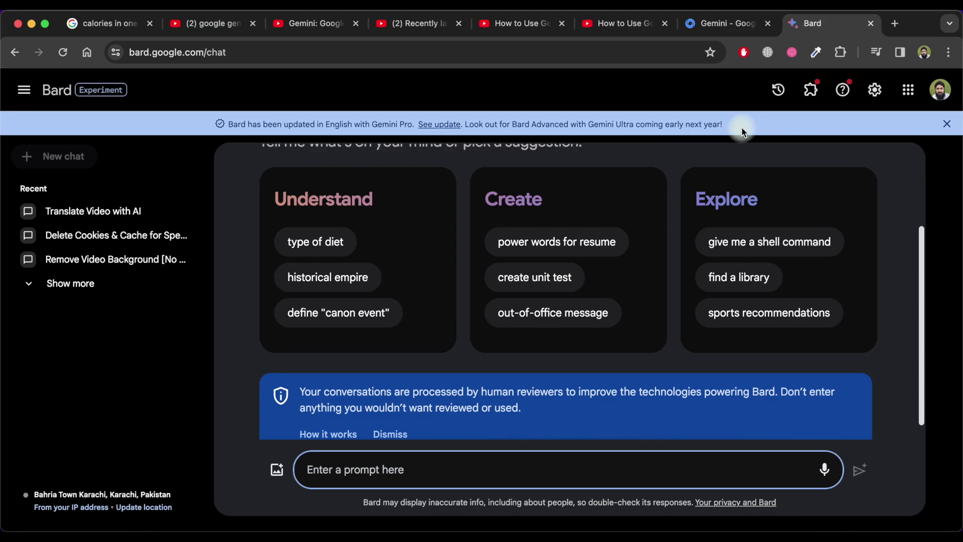
- Go to the Bard Extensions page, dismiss the intro popup, and scroll through the extensions
{"action": "left_click", "coordinate": [815, 99]}
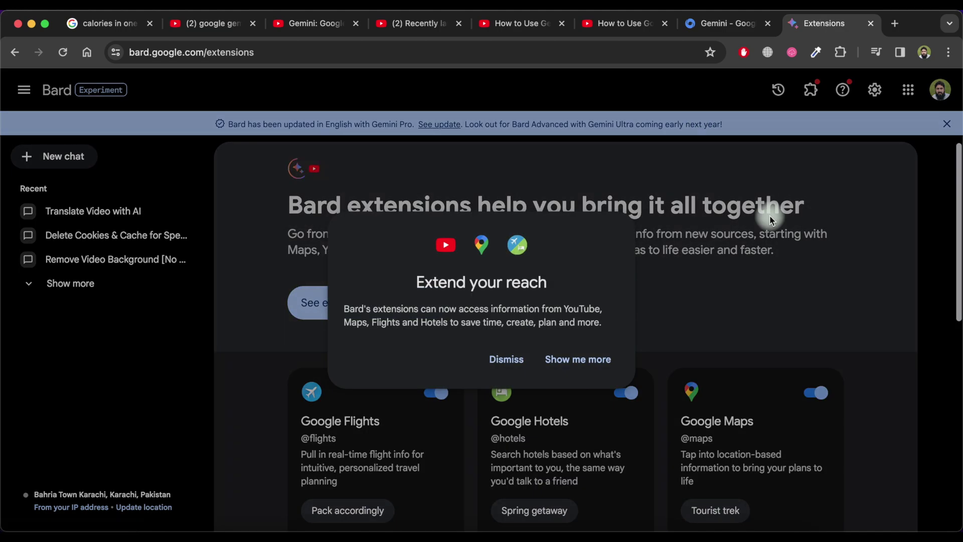
{"action": "left_click", "coordinate": [512, 361]}
{"action": "scroll", "coordinate": [633, 277], "scroll_direction": "down", "scroll_amount": 5}
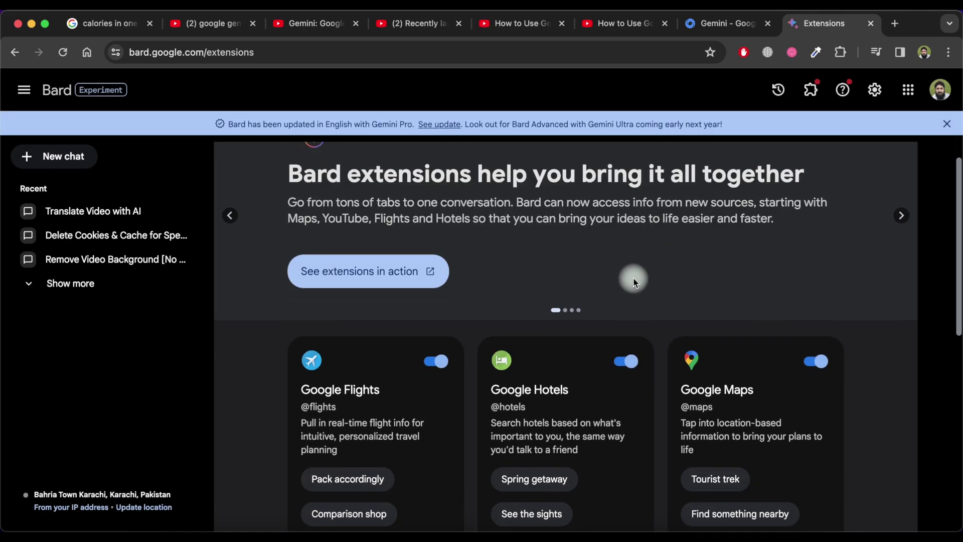
{"action": "scroll", "coordinate": [629, 291], "scroll_direction": "down", "scroll_amount": 2}
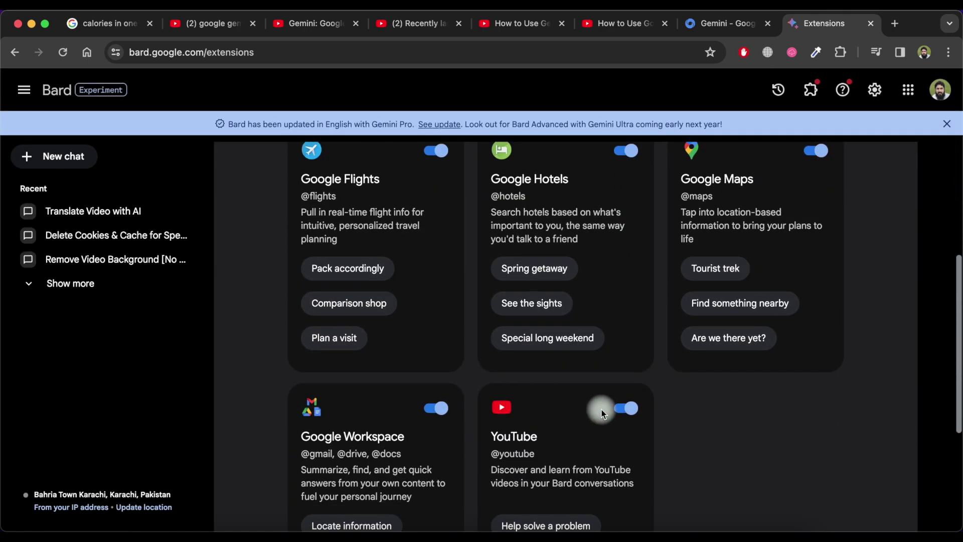
{"action": "scroll", "coordinate": [602, 409], "scroll_direction": "down", "scroll_amount": 5}
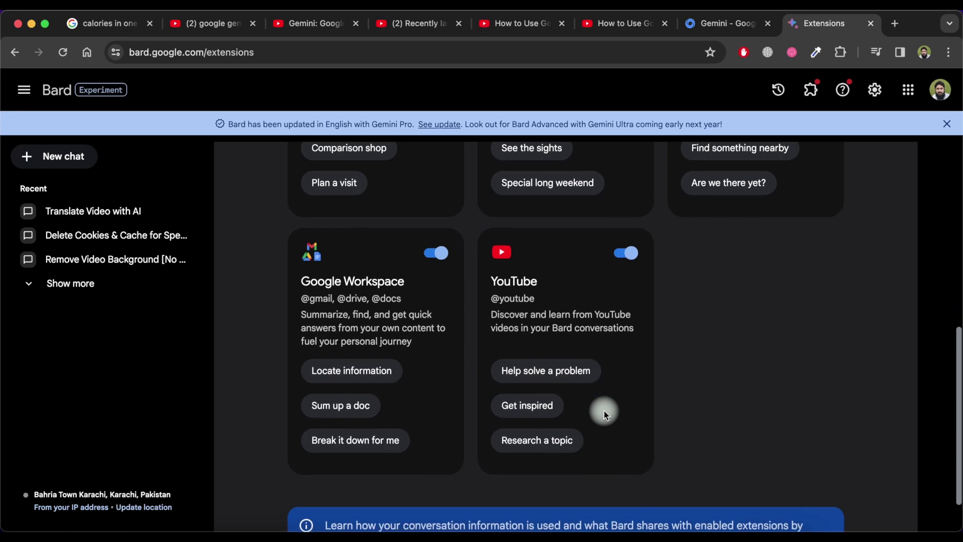
{"action": "scroll", "coordinate": [607, 414], "scroll_direction": "down", "scroll_amount": 2}
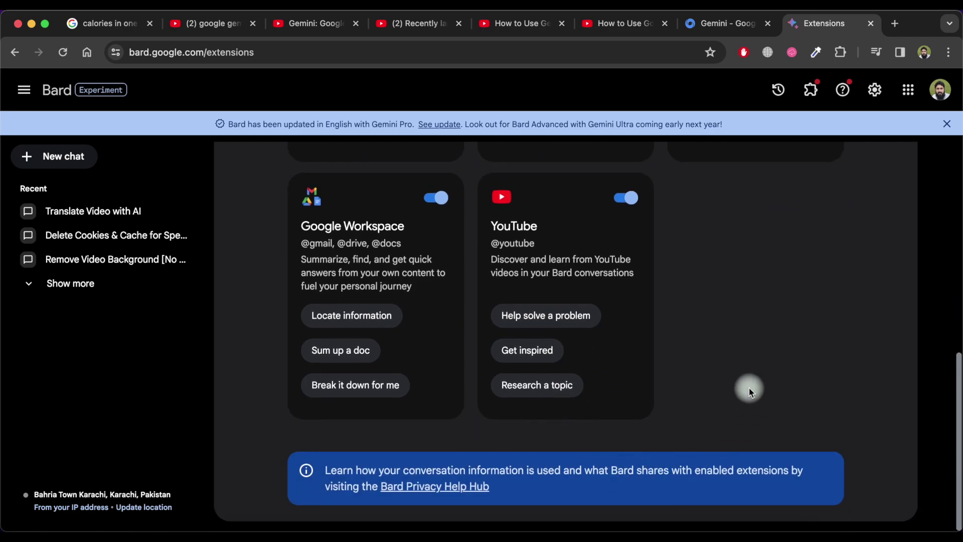
{"action": "scroll", "coordinate": [749, 388], "scroll_direction": "up", "scroll_amount": 8}
{"action": "scroll", "coordinate": [748, 389], "scroll_direction": "down", "scroll_amount": 4}
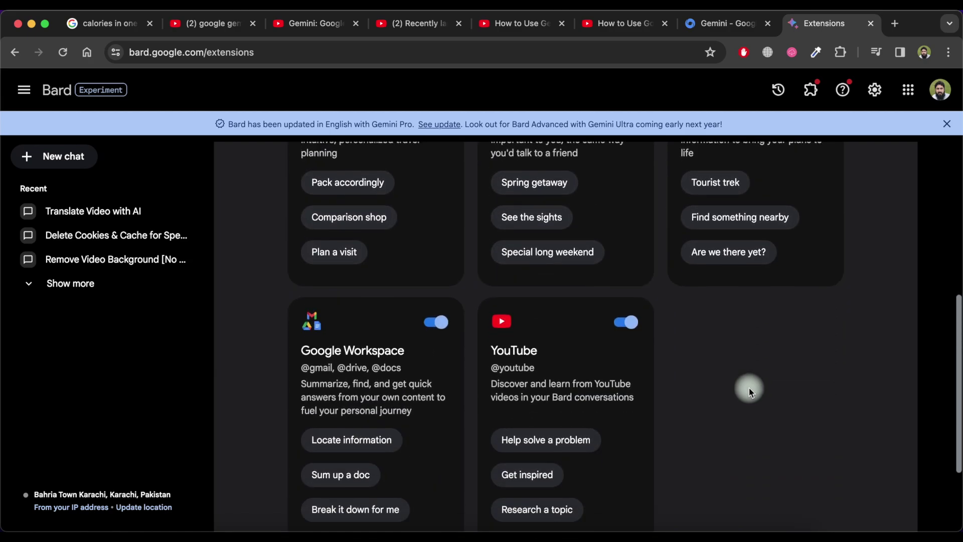
- Finish reviewing the extensions list and start a new chat
{"action": "left_click", "coordinate": [436, 324]}
{"action": "scroll", "coordinate": [688, 364], "scroll_direction": "up", "scroll_amount": 5}
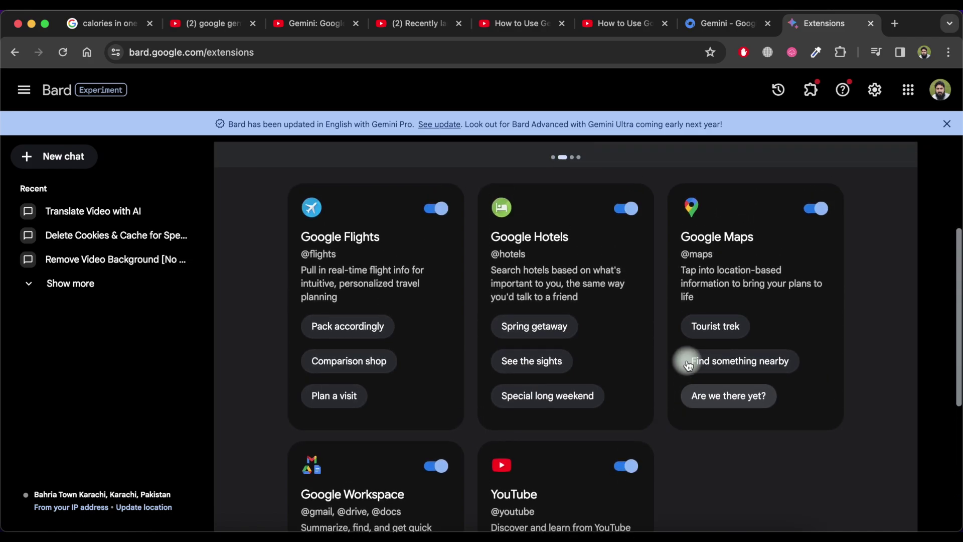
{"action": "scroll", "coordinate": [688, 365], "scroll_direction": "down", "scroll_amount": 4}
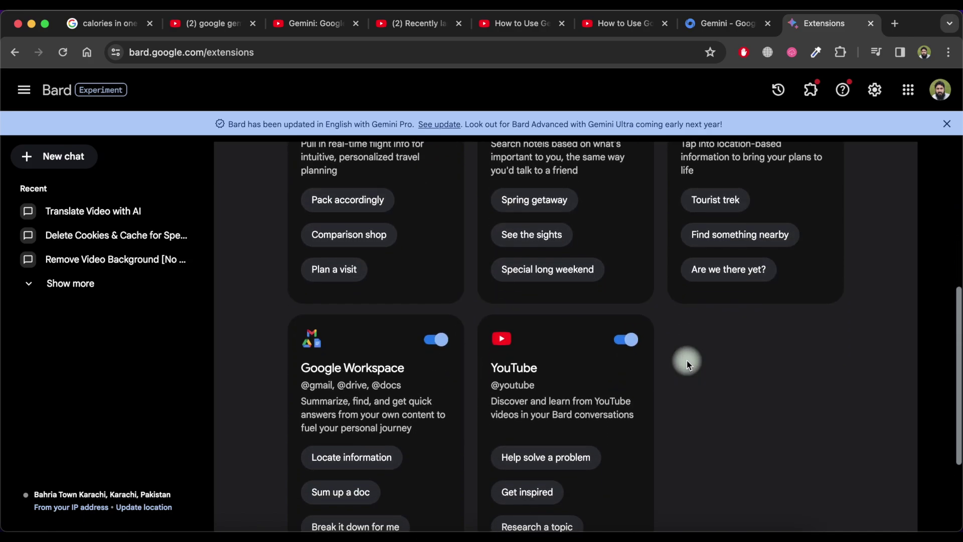
{"action": "scroll", "coordinate": [685, 363], "scroll_direction": "down", "scroll_amount": 4}
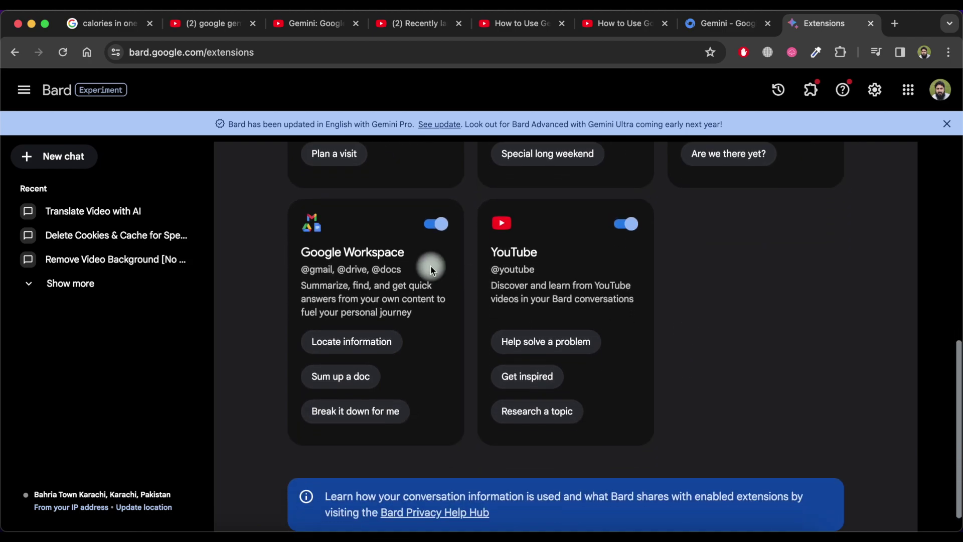
{"action": "left_click", "coordinate": [70, 156]}
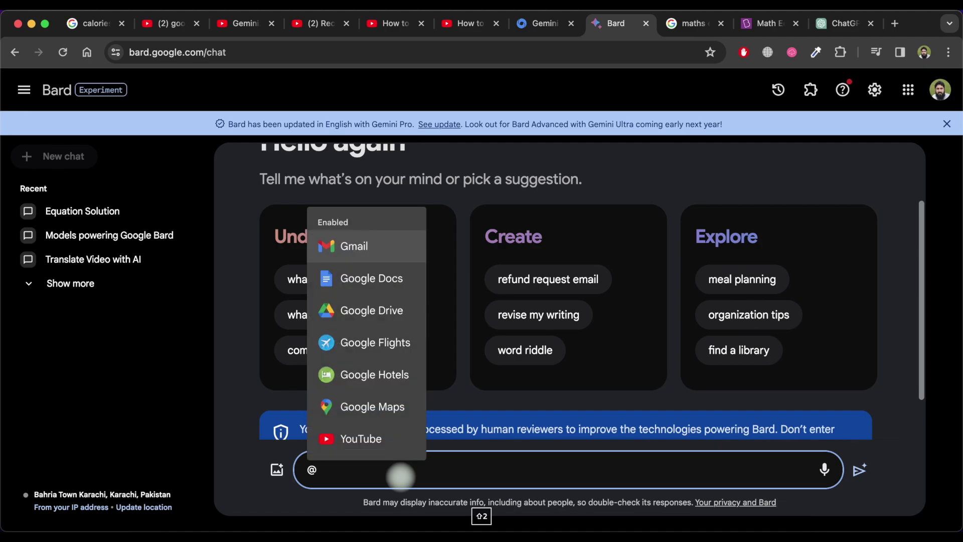
- Ask the Gmail extension to summarise today's received emails and scroll through the summaries
{"action": "left_click", "coordinate": [381, 249]}
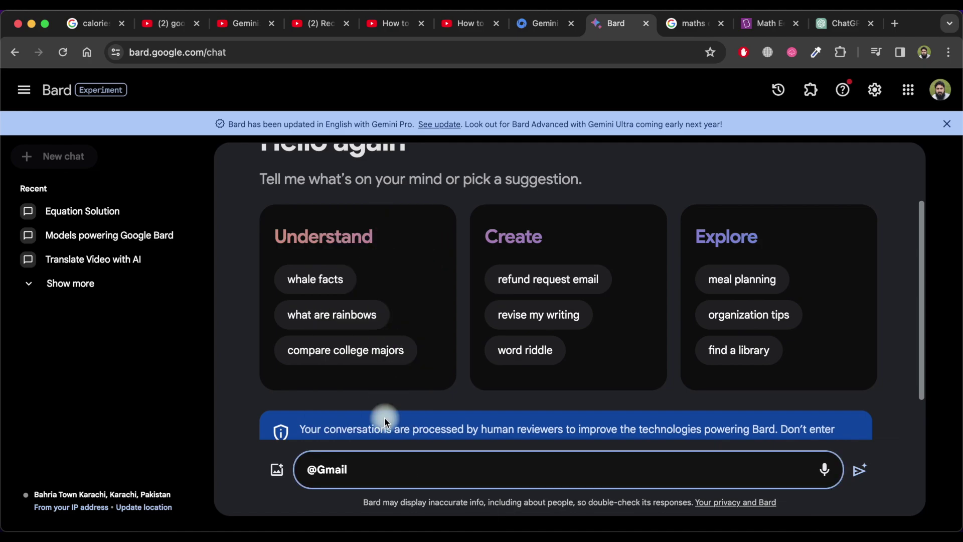
{"action": "type", "text": "summerize my"}
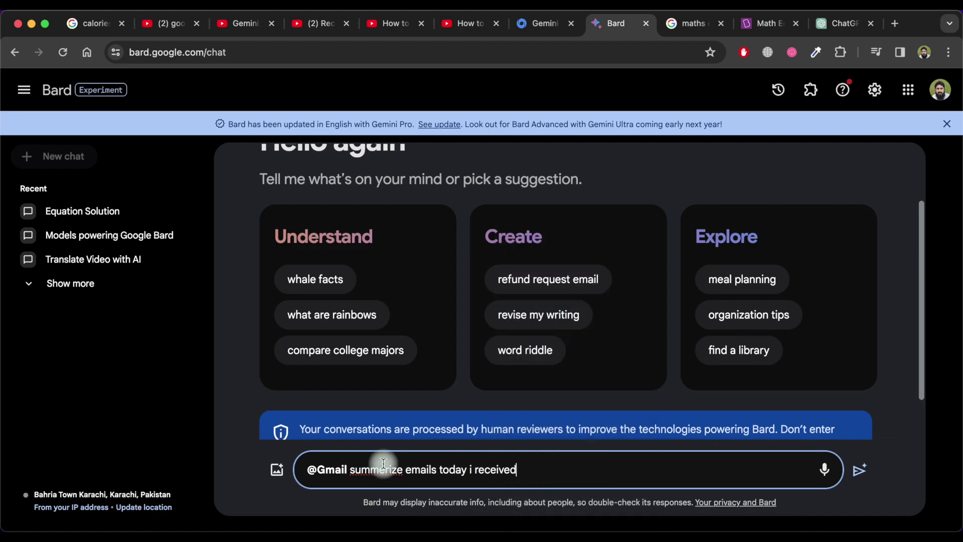
{"action": "key", "text": "Return"}
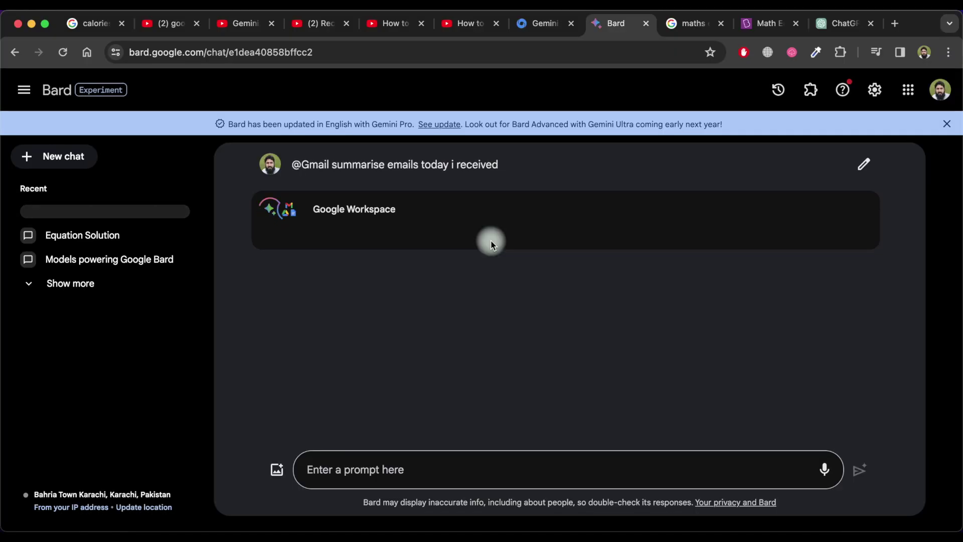
{"action": "scroll", "coordinate": [527, 328], "scroll_direction": "down", "scroll_amount": 3}
{"action": "scroll", "coordinate": [527, 329], "scroll_direction": "down", "scroll_amount": 5}
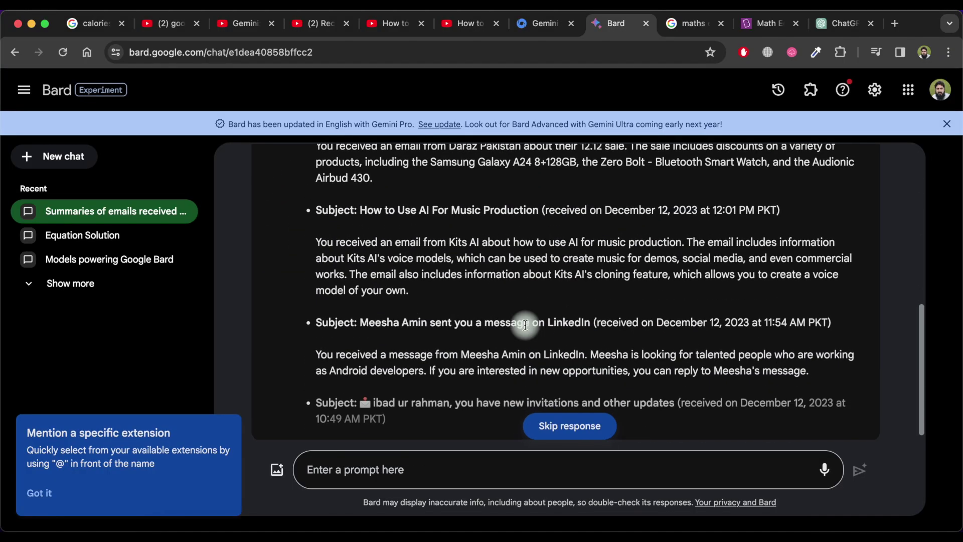
{"action": "type", "text": "@"}
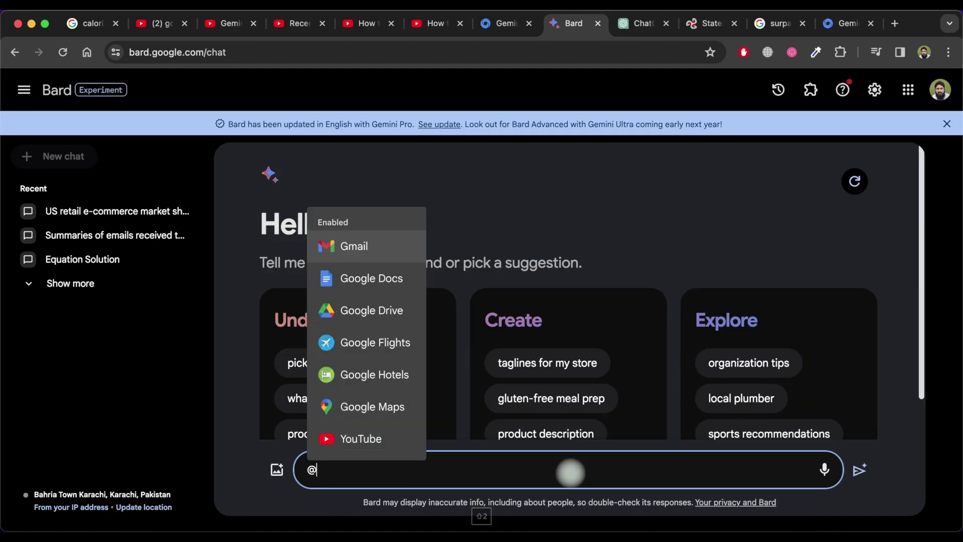
- Tag the YouTube extension and send the pasted request for weight-control recipes
{"action": "left_click", "coordinate": [369, 439]}
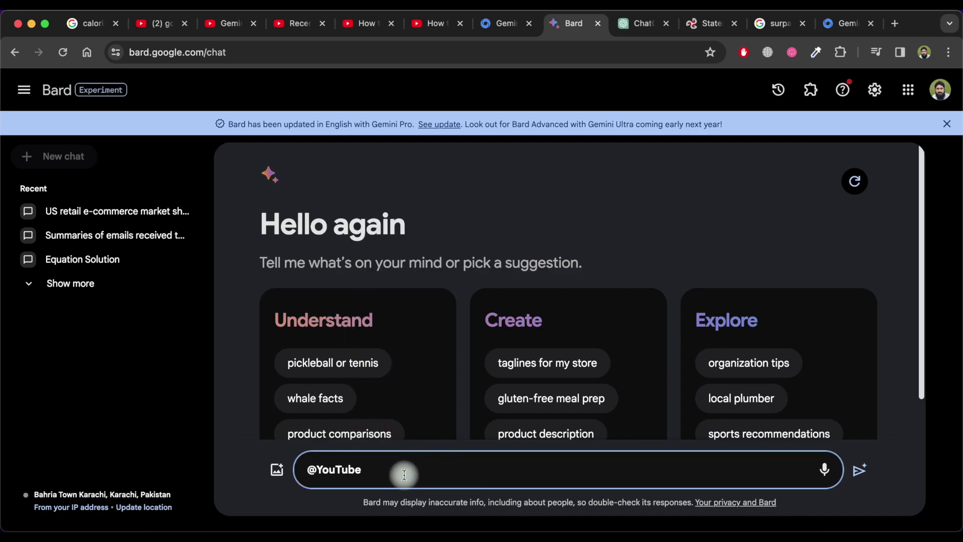
{"action": "type", "text": "give me a good recipes for controlling my weight and a good health"}
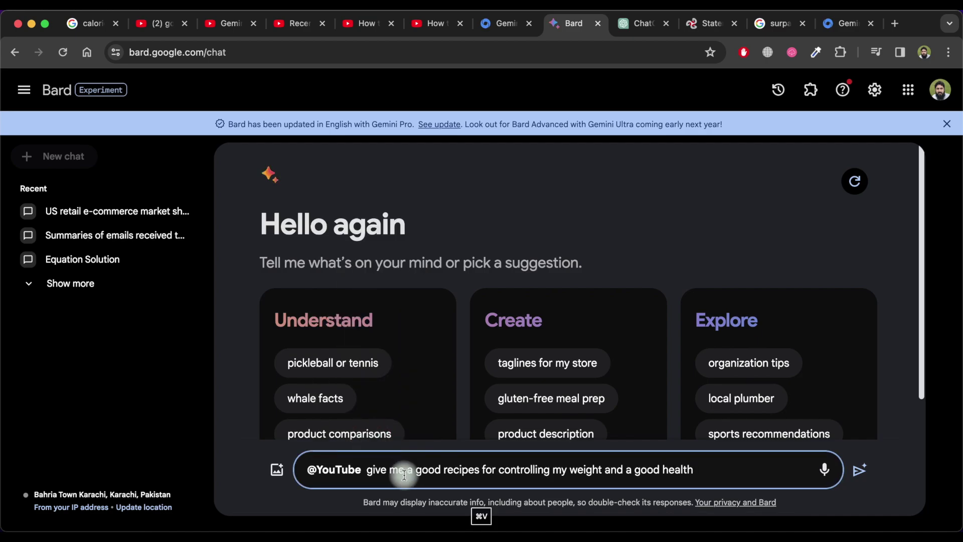
{"action": "left_click_drag", "start_coordinate": [698, 472], "coordinate": [362, 478]}
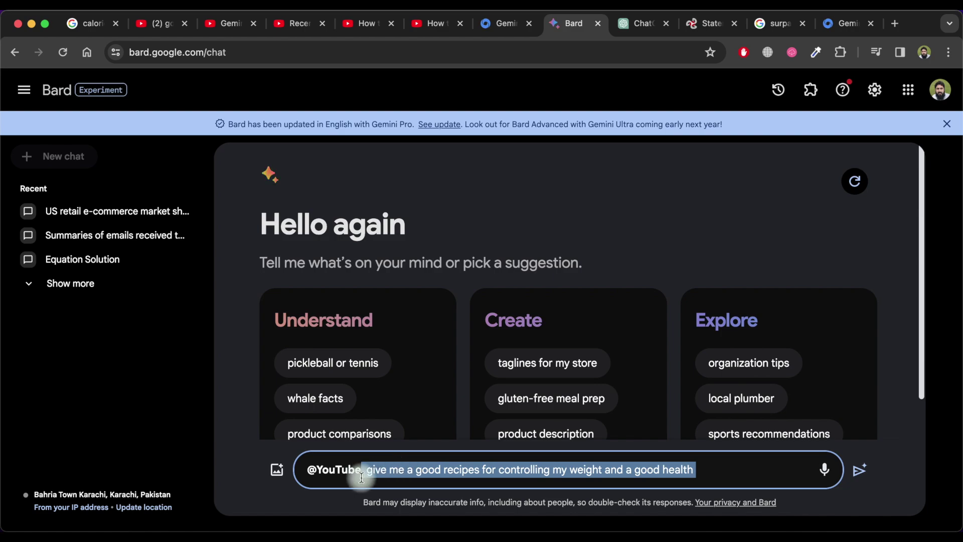
{"action": "key", "text": "Return"}
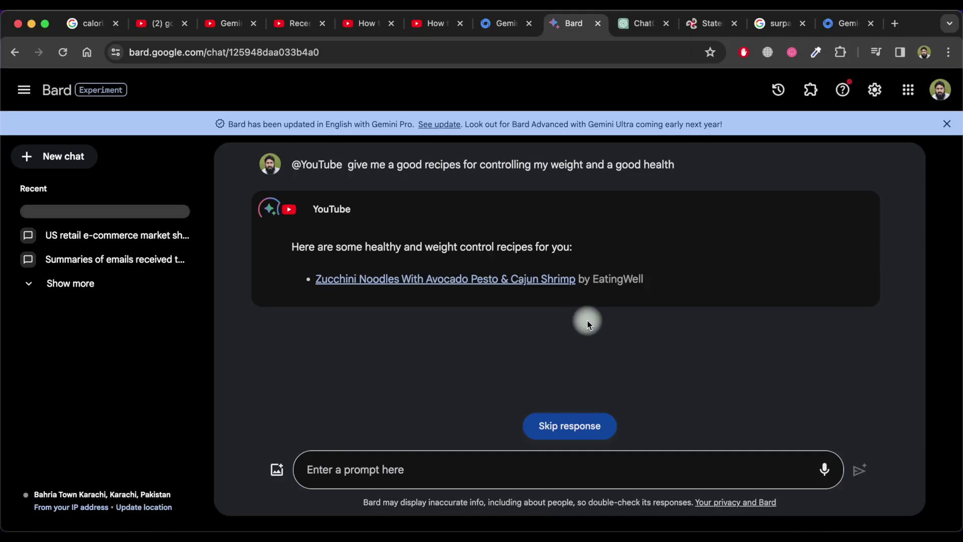
{"action": "scroll", "coordinate": [627, 312], "scroll_direction": "down", "scroll_amount": 10}
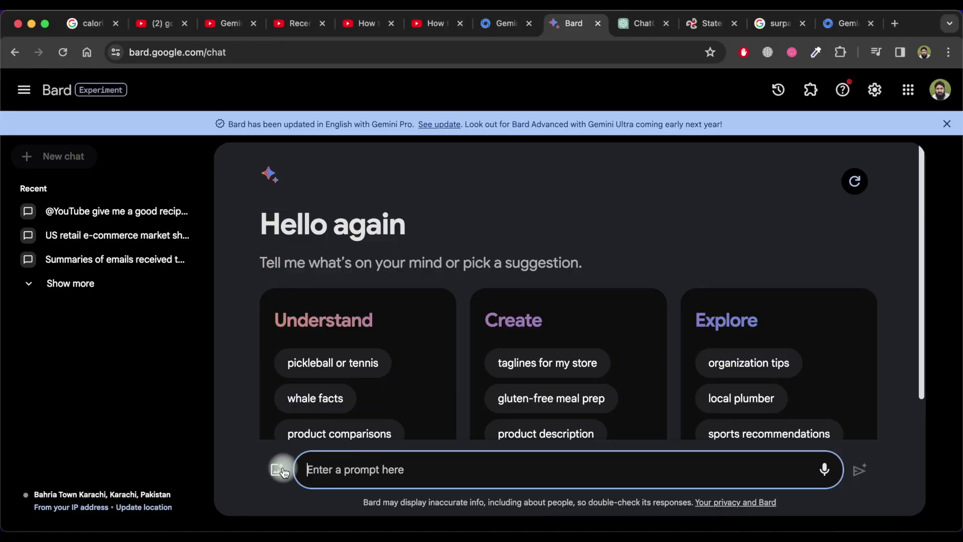
- Send the top e-commerce retailers image asking for a Company / Market Share table, then view Draft 3
{"action": "left_click", "coordinate": [308, 472]}
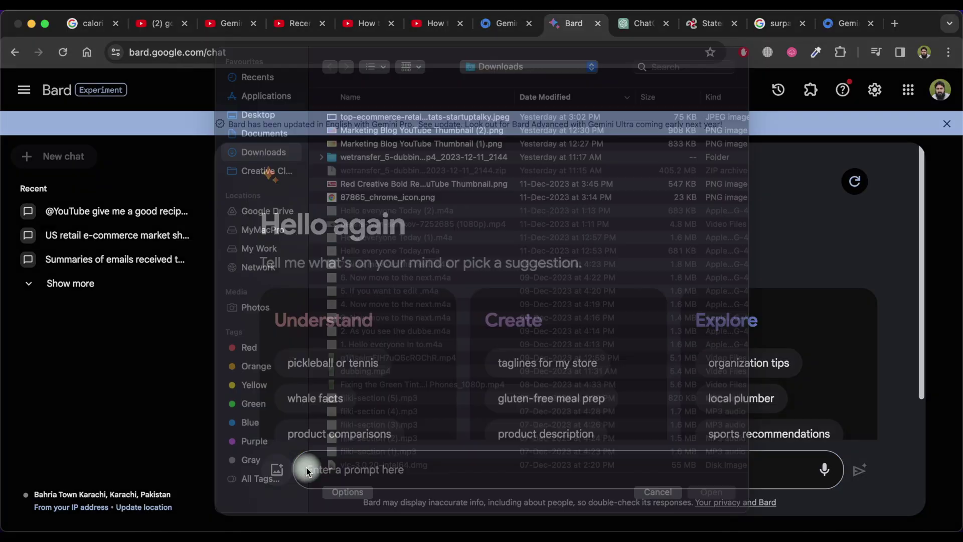
{"action": "double_click", "coordinate": [380, 136]}
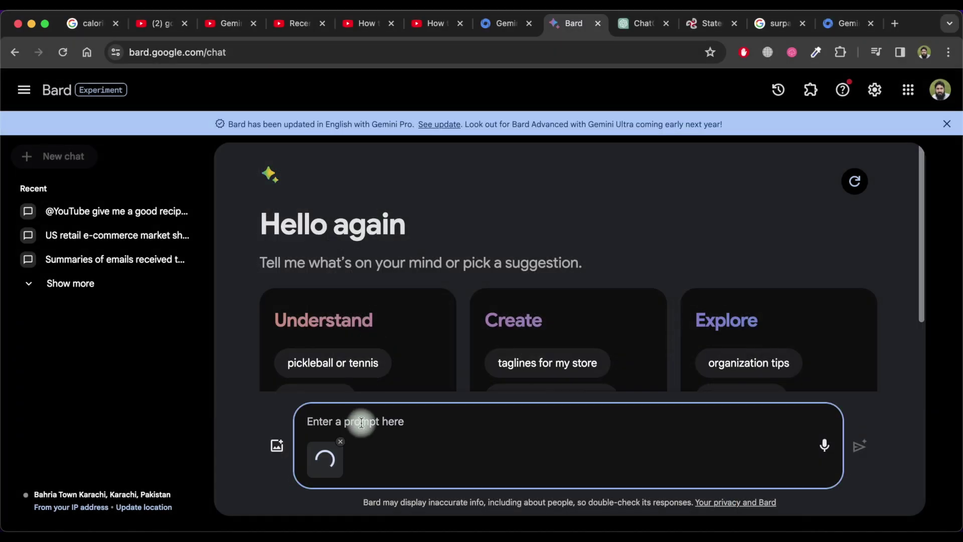
{"action": "type", "text": "what is in this image and please show all the data in table."}
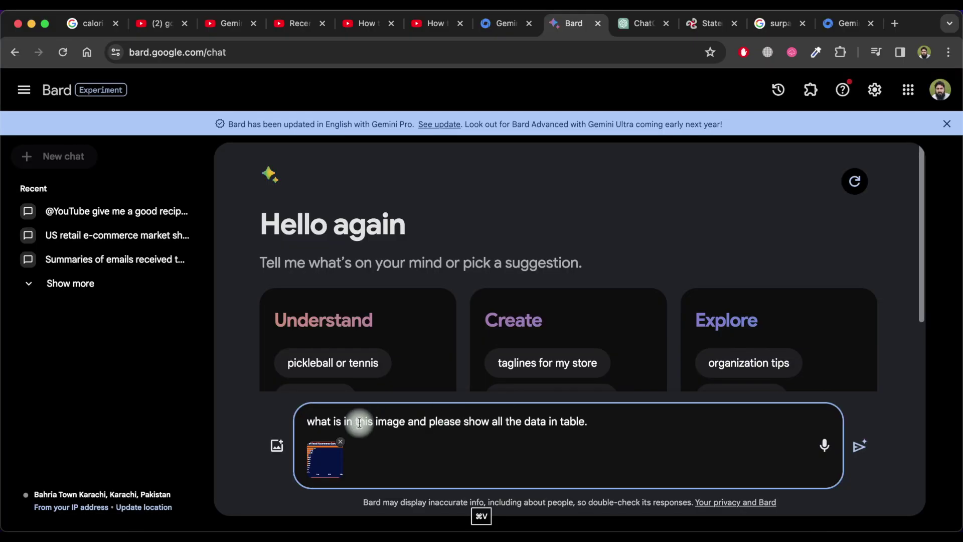
{"action": "left_click", "coordinate": [860, 448]}
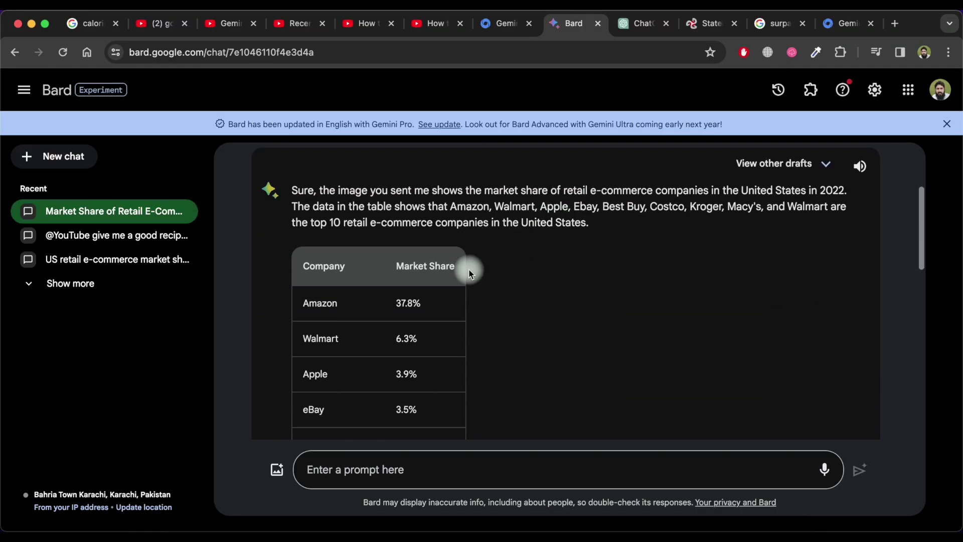
{"action": "scroll", "coordinate": [469, 269], "scroll_direction": "up", "scroll_amount": 3}
{"action": "left_click", "coordinate": [707, 284]}
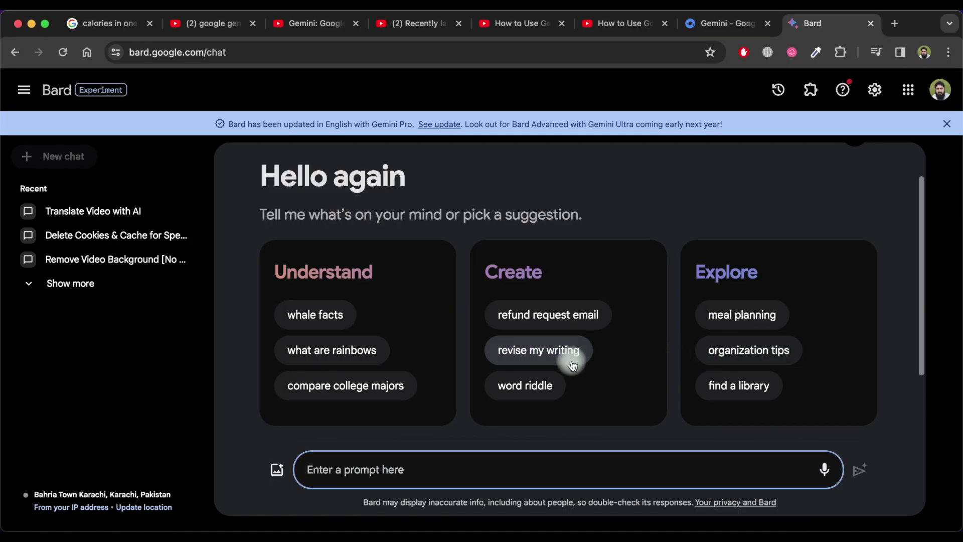
- Insert the 'revise my writing' suggestion and select its misspelled sample text in the prompt
{"action": "left_click", "coordinate": [544, 352]}
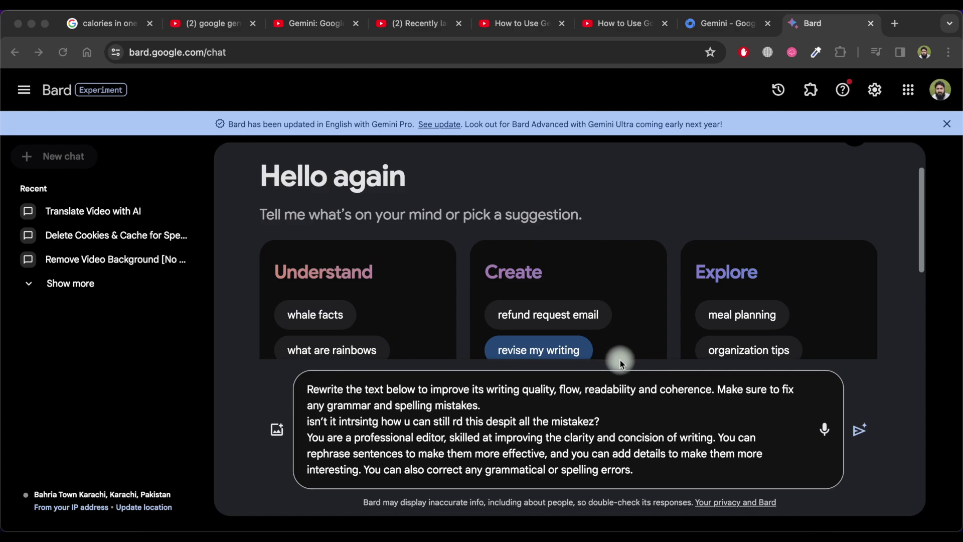
{"action": "left_click", "coordinate": [310, 422]}
{"action": "left_click_drag", "start_coordinate": [310, 421], "coordinate": [641, 470]}
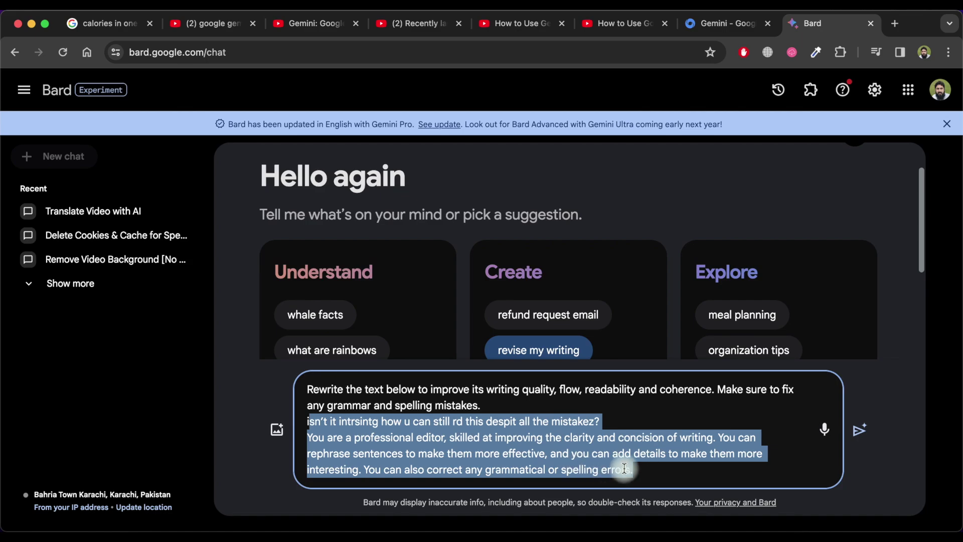